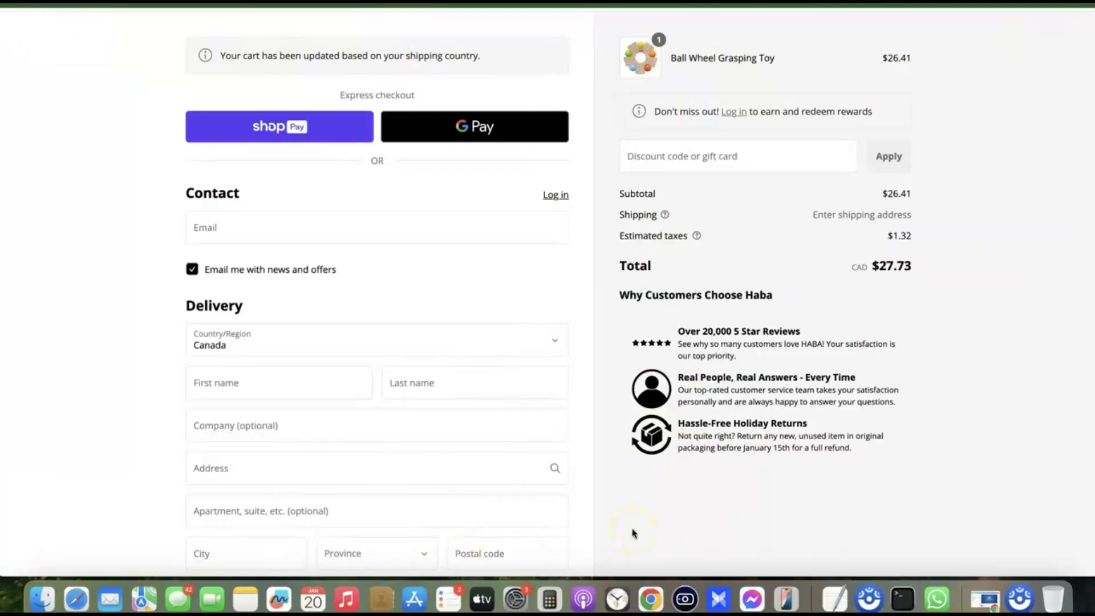
scroll(480, 346, "down", 3)
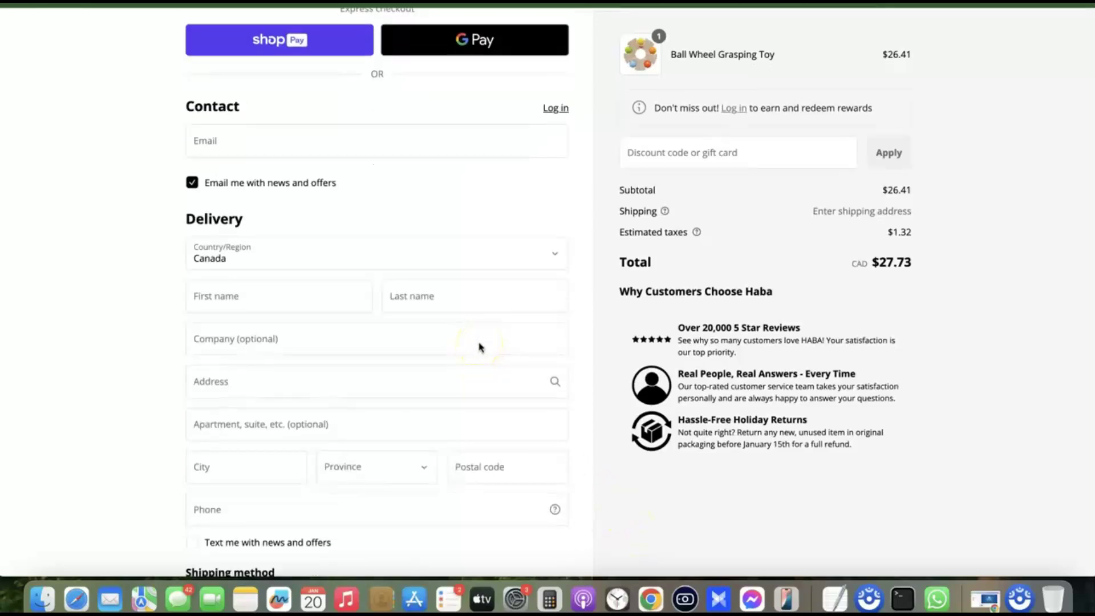
scroll(519, 340, "down", 12)
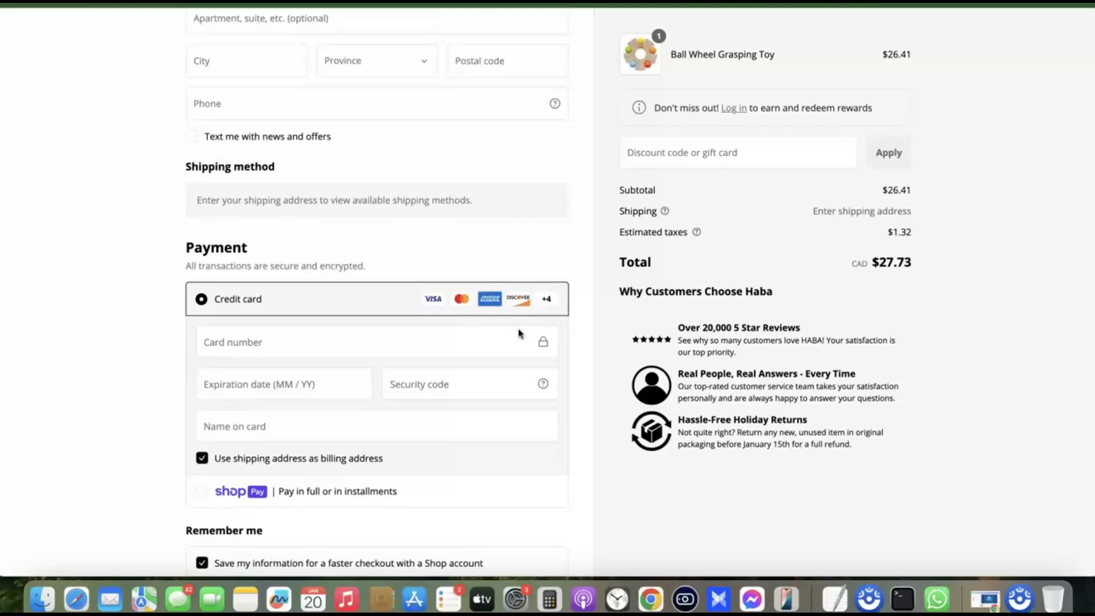
scroll(519, 334, "down", 1)
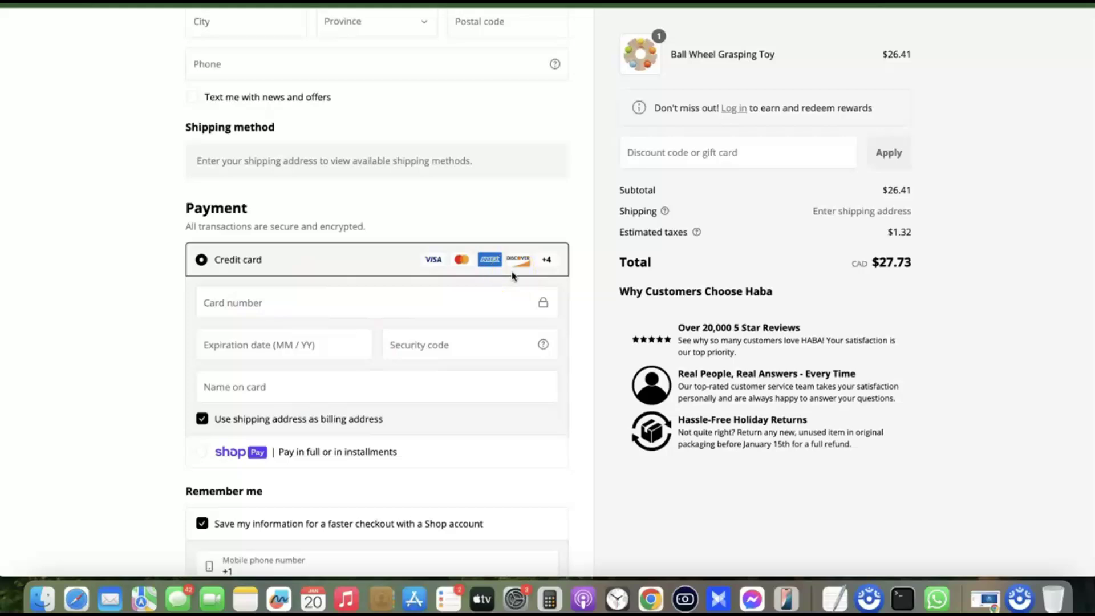
scroll(503, 270, "up", 10)
scroll(502, 269, "down", 4)
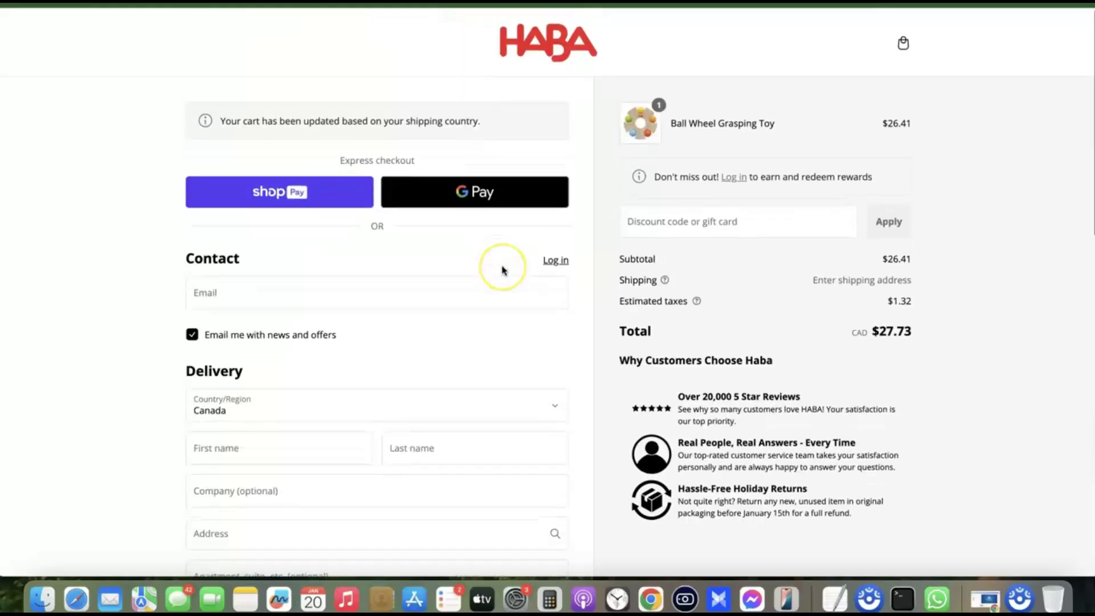
scroll(503, 270, "down", 1)
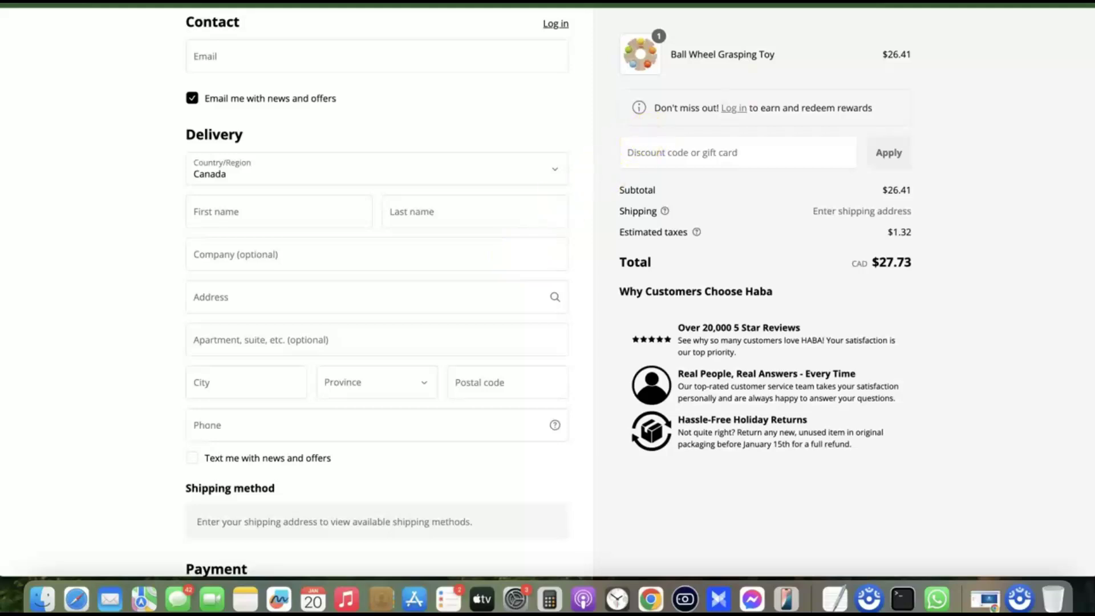
Search Google for 'shopify payment gateway' in a new browser tab.
key("super+t")
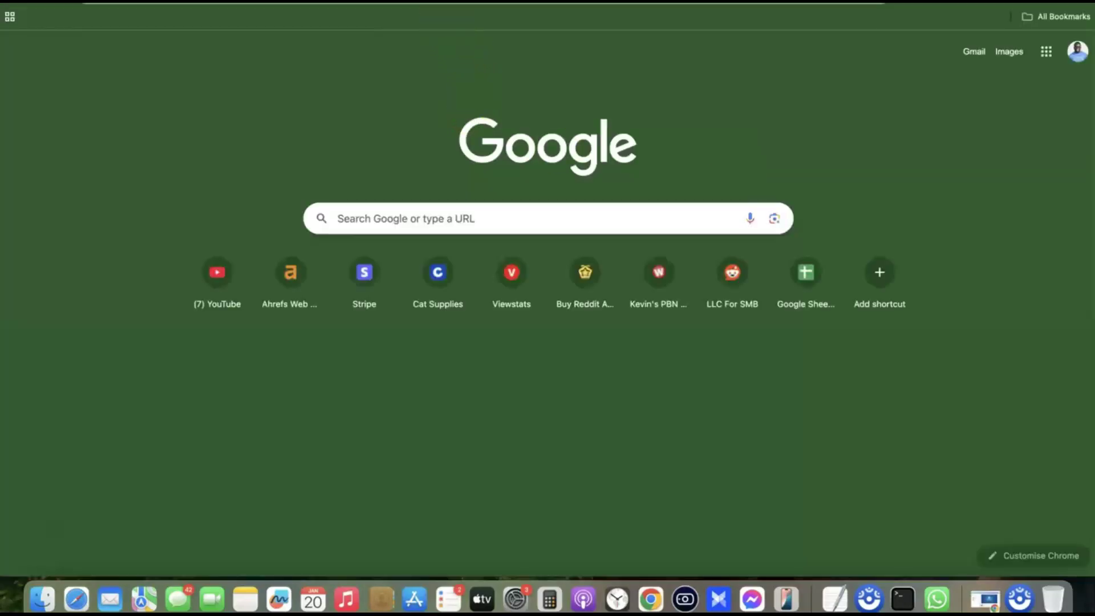
type("shopify payment gateway")
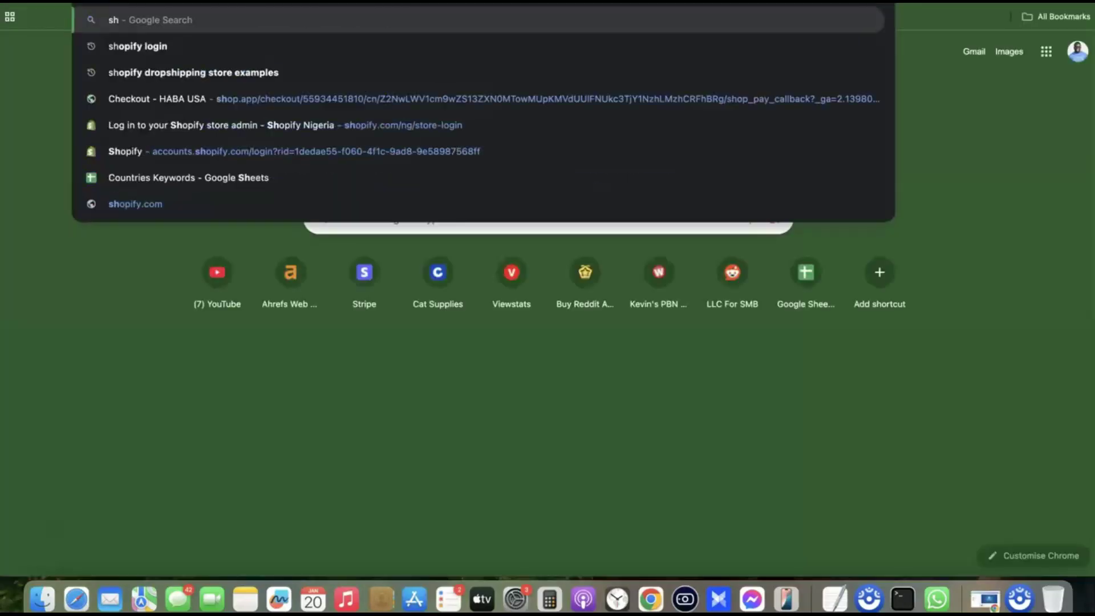
key("Return")
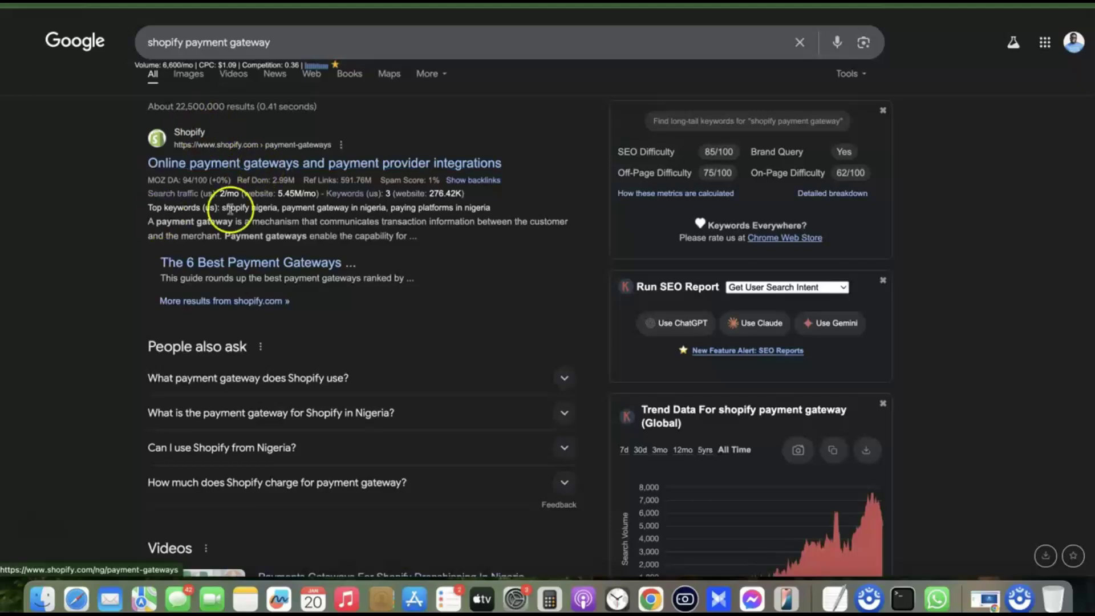
mouse_move(252, 194)
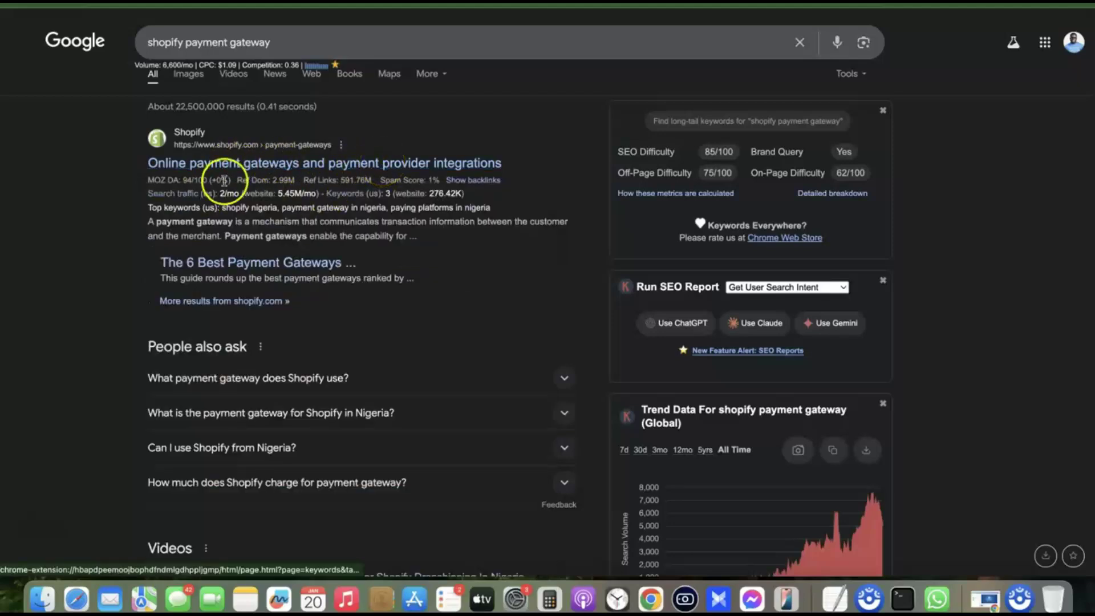
Open Shopify's online payment gateways page and focus its country or region filter.
left_click(398, 164)
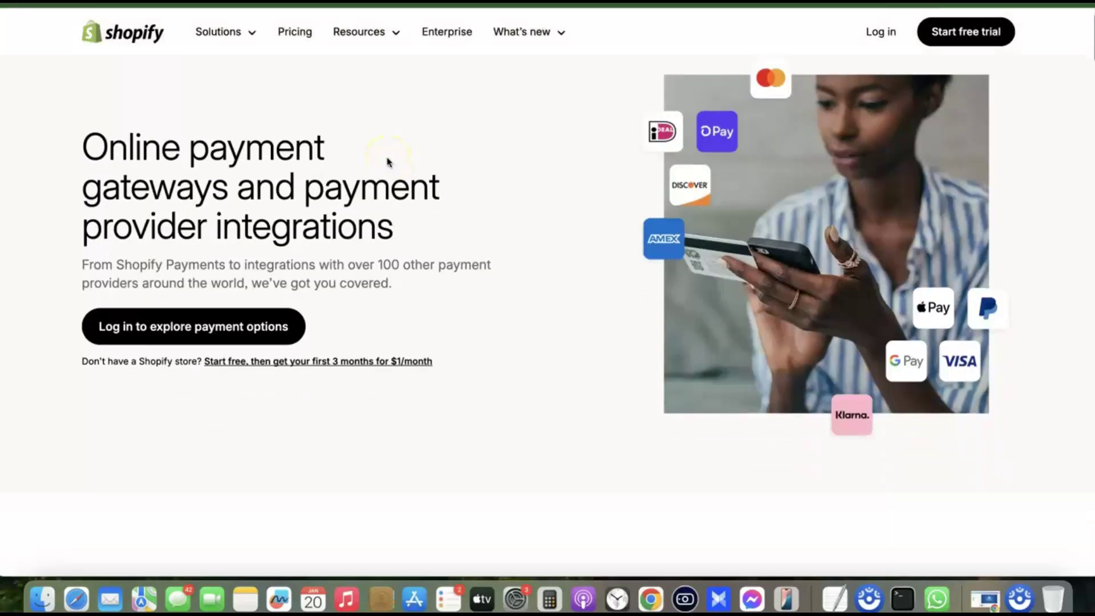
scroll(387, 162, "down", 10)
left_click(481, 286)
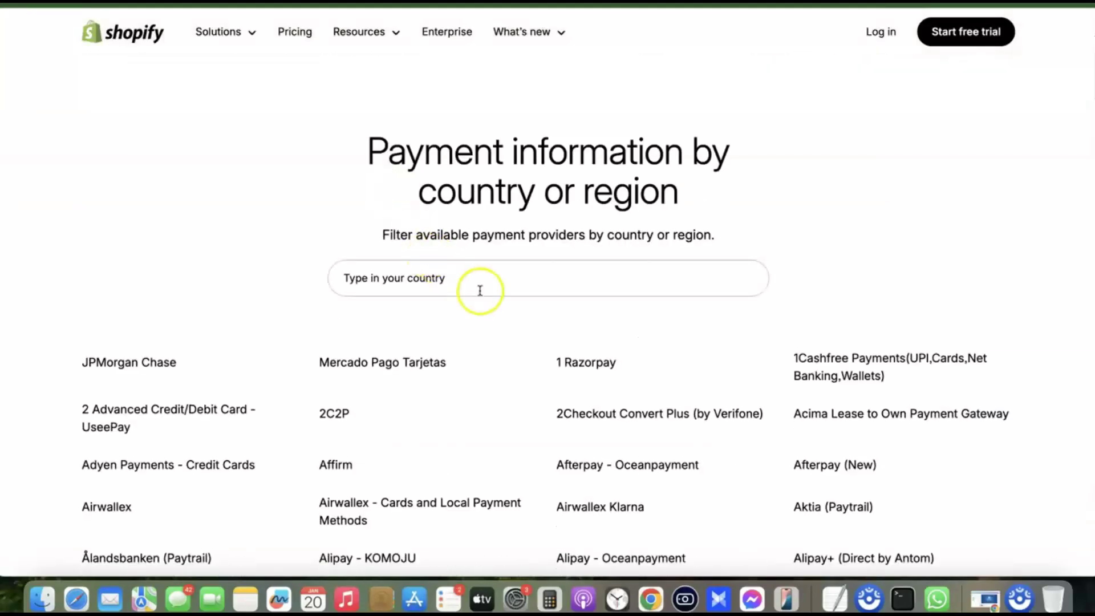
scroll(481, 279, "down", 1)
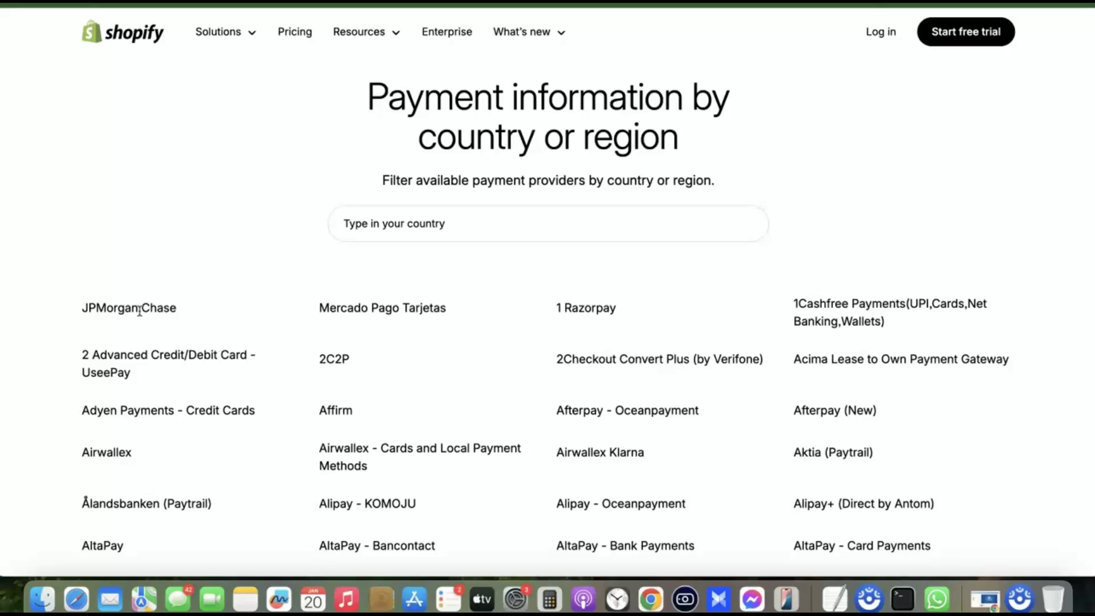
left_click(461, 231)
Filter the providers for South Africa and select the Paystack entry.
type("South A")
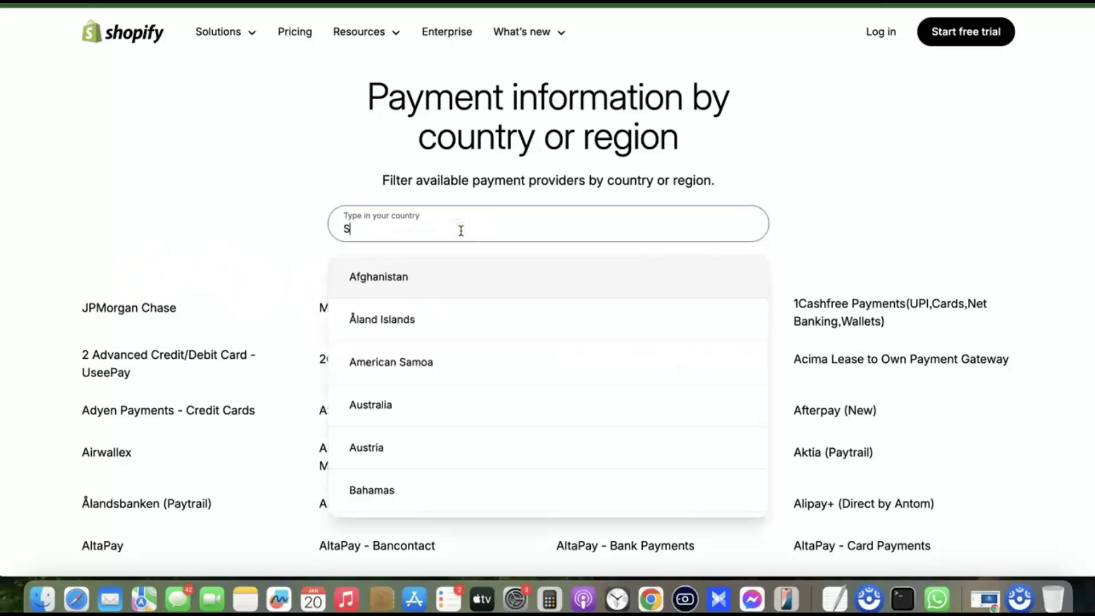
left_click(418, 283)
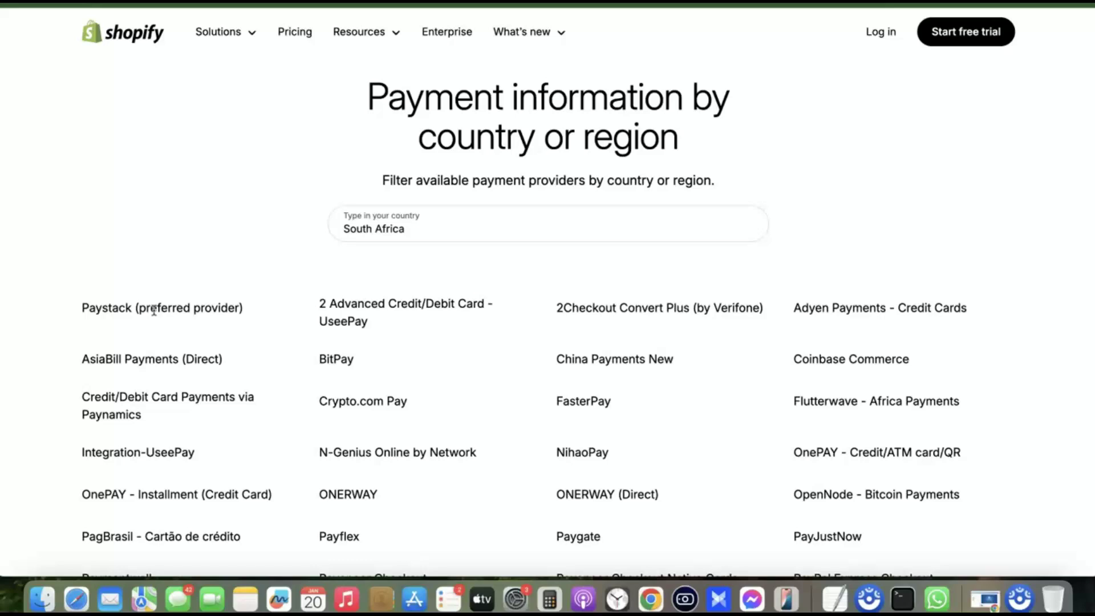
left_click(132, 306)
scroll(132, 306, "up", 3)
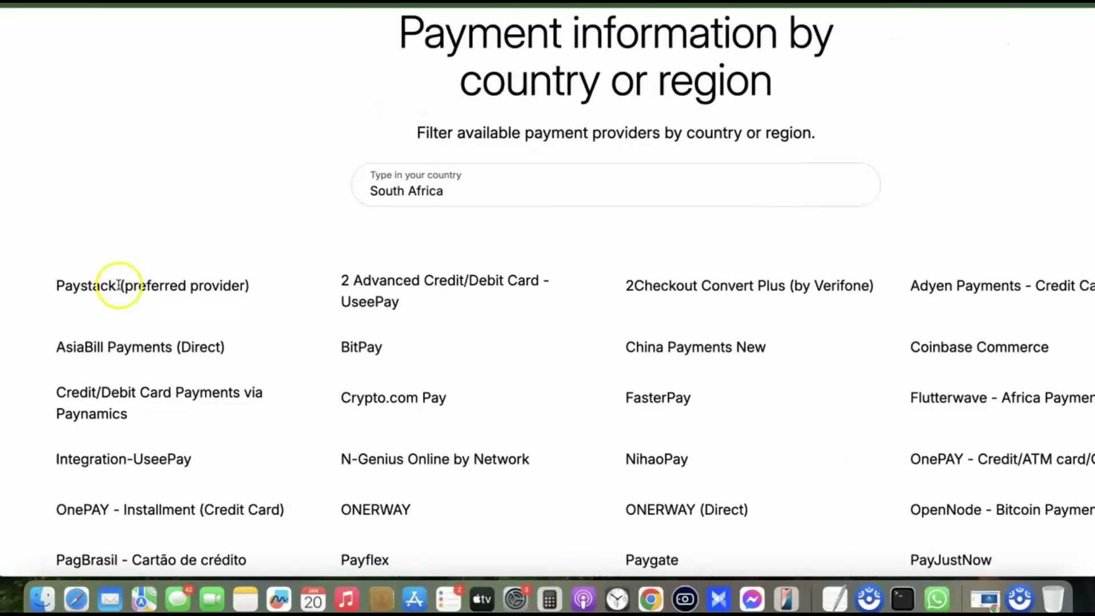
scroll(118, 286, "left", 2)
triple_click(119, 286)
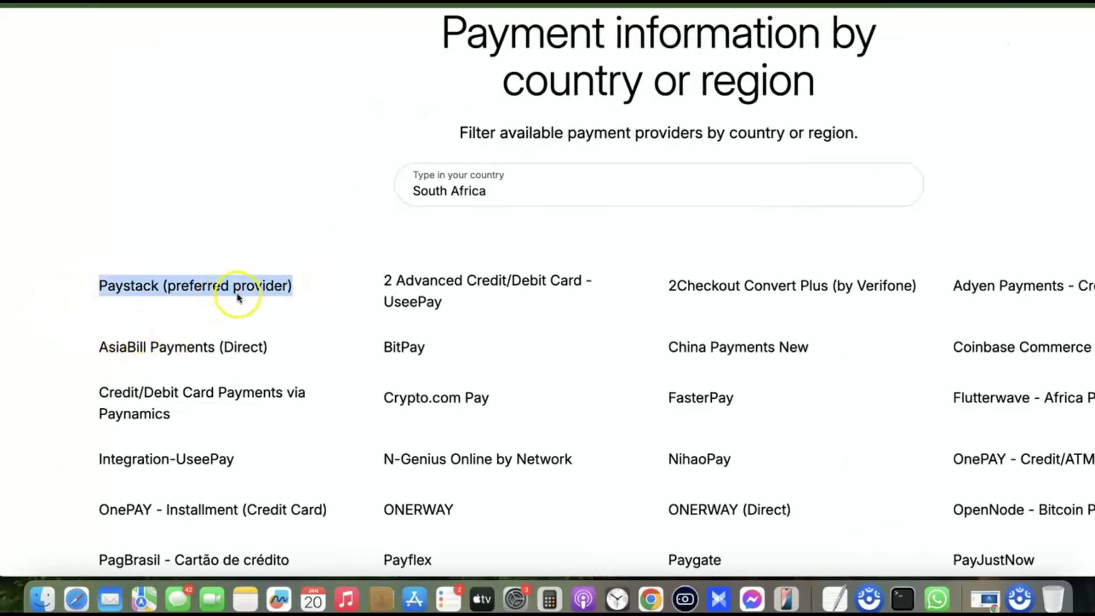
scroll(237, 297, "down", 3)
Switch the country filter to Ghana and highlight its preferred Paystack entry.
triple_click(379, 215)
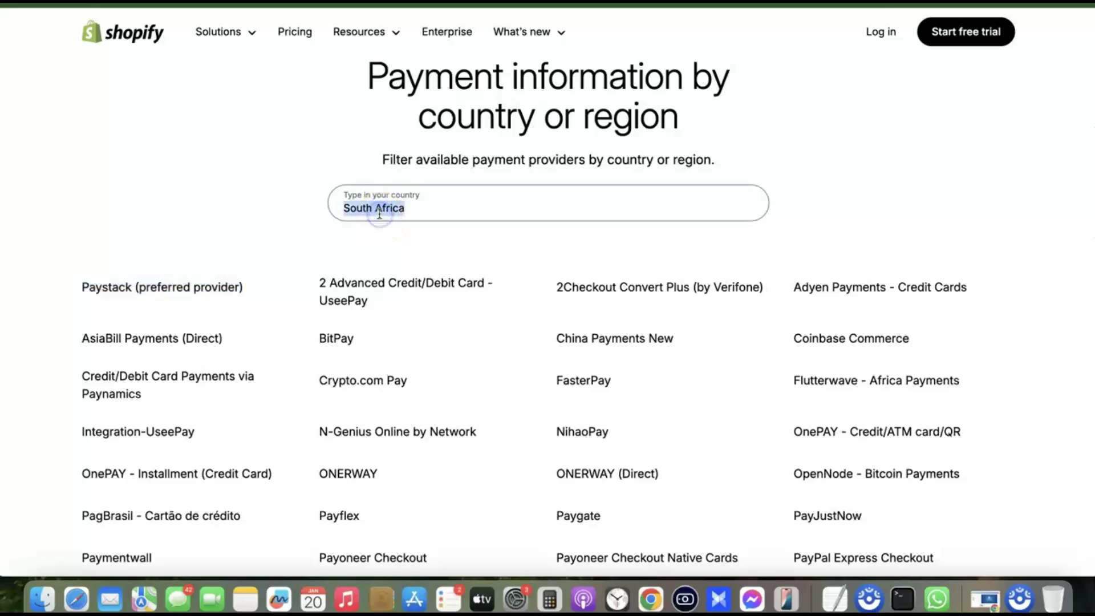
type("Ghana")
left_click(367, 257)
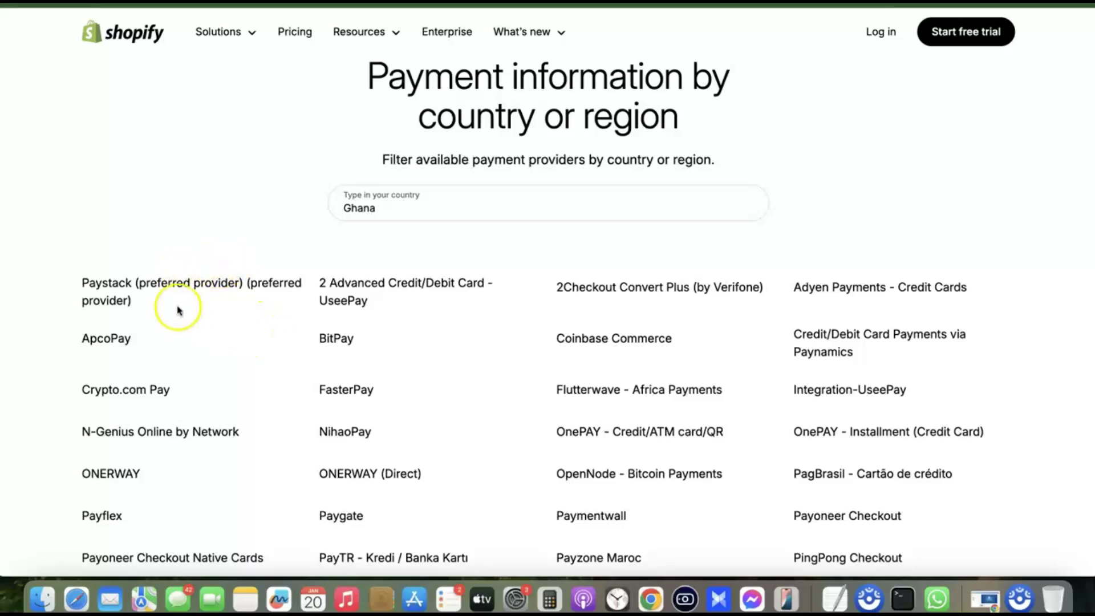
scroll(131, 288, "up", 5)
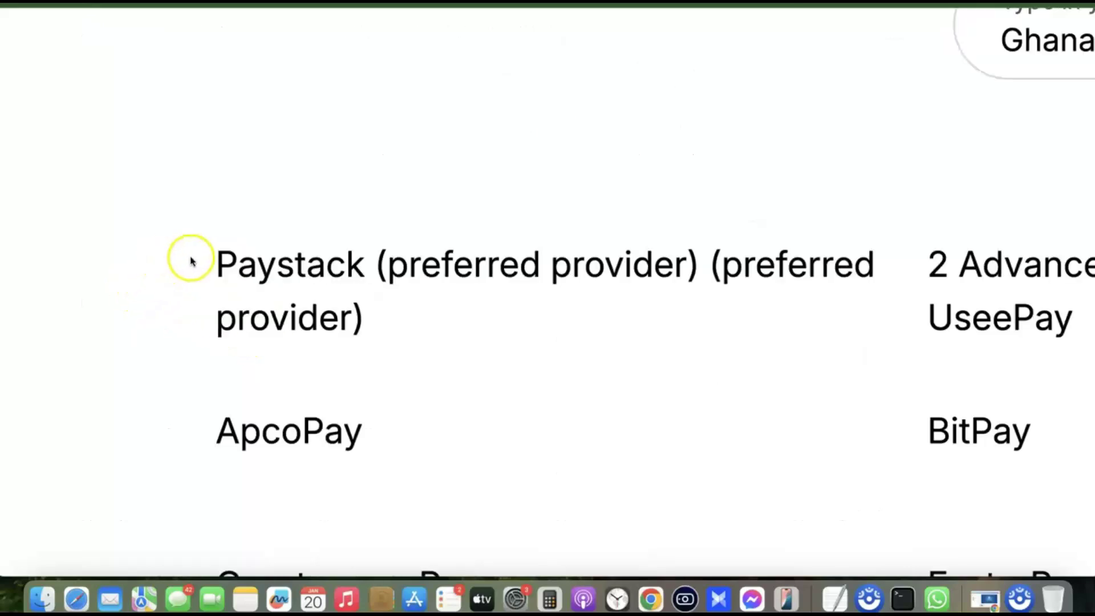
left_click_drag(220, 267, 384, 312)
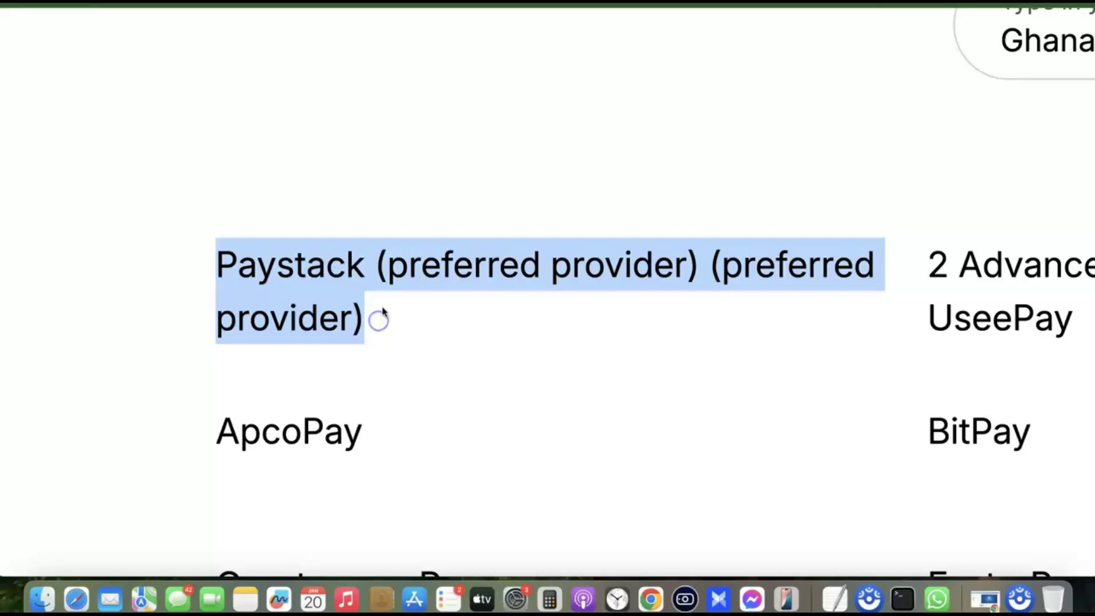
scroll(384, 313, "down", 5)
Replace Ghana with 'phil' in the country filter.
left_click(415, 212)
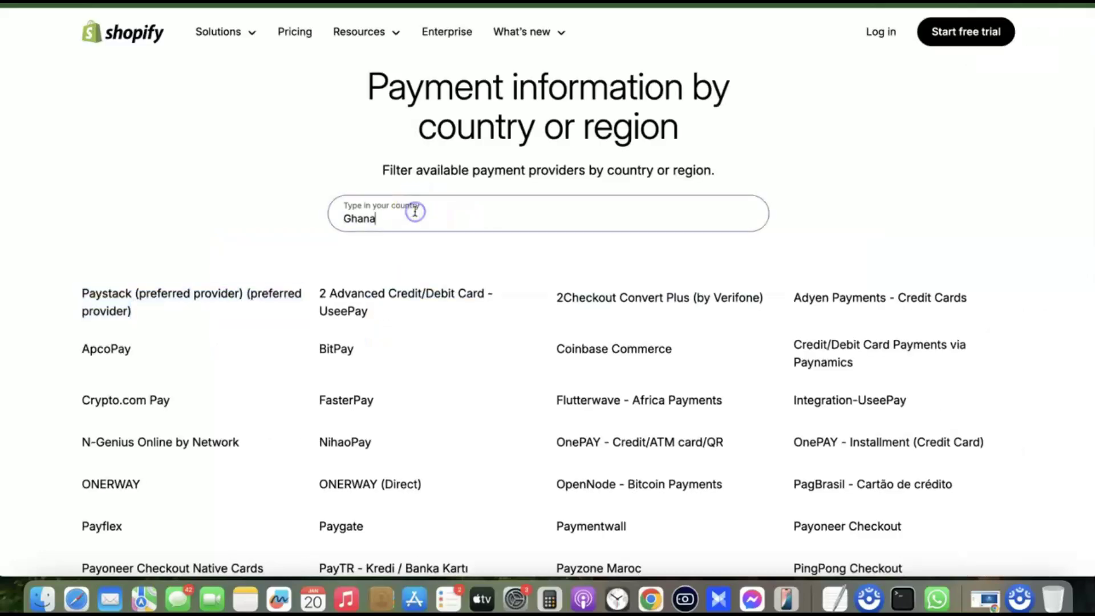
double_click(414, 214)
type("phil")
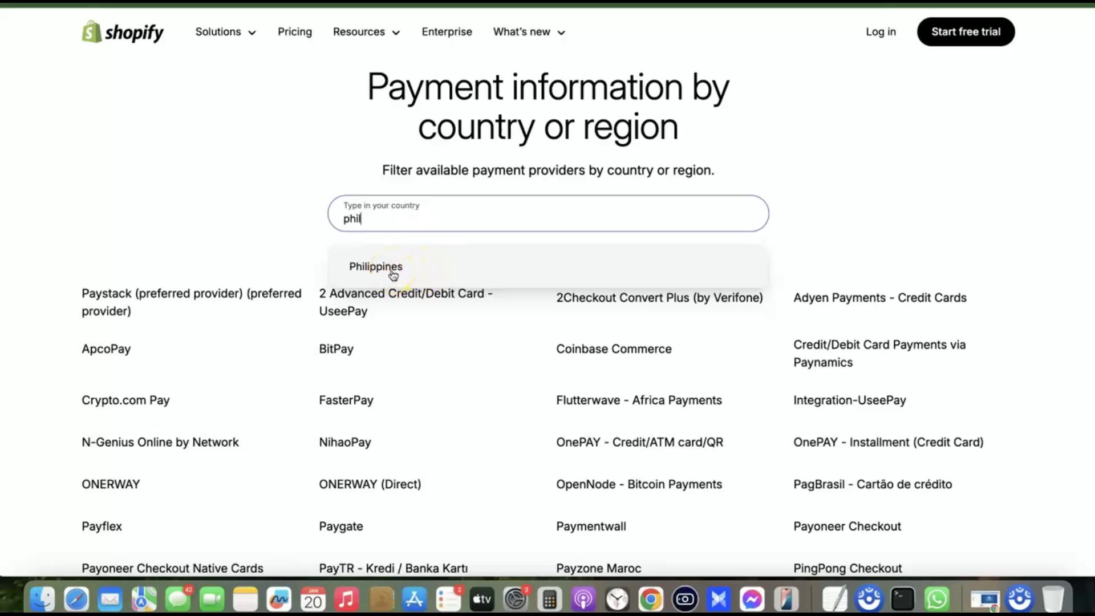
Choose Philippines from the country suggestions, then go to the Shopify admin's Settings.
left_click(392, 271)
scroll(391, 269, "down", 1)
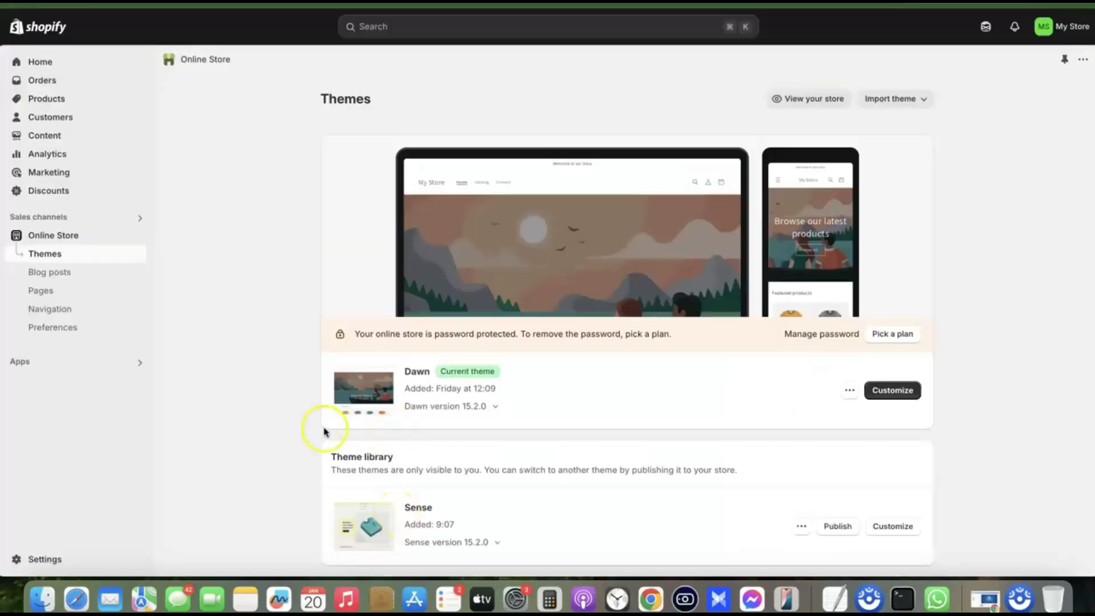
left_click(35, 562)
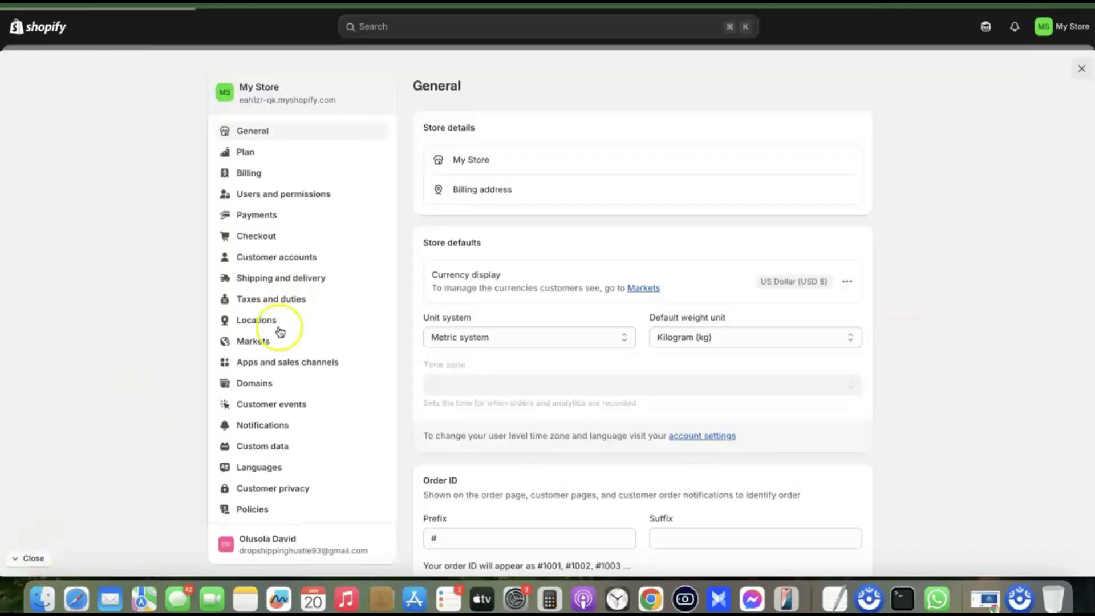
Open Payments settings and list the available third-party payment providers.
left_click(257, 215)
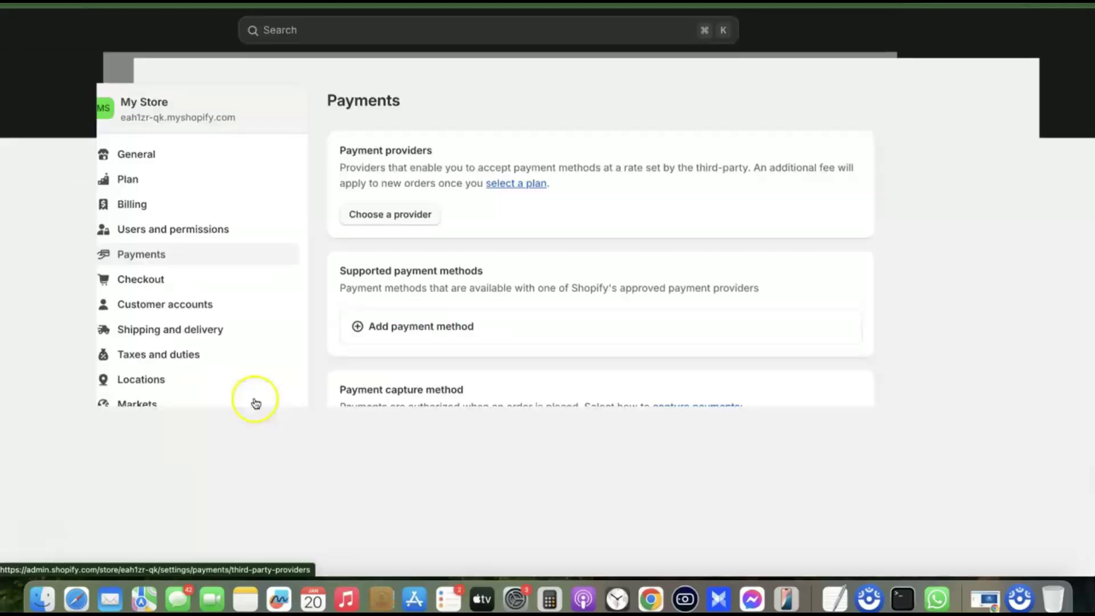
left_click(469, 182)
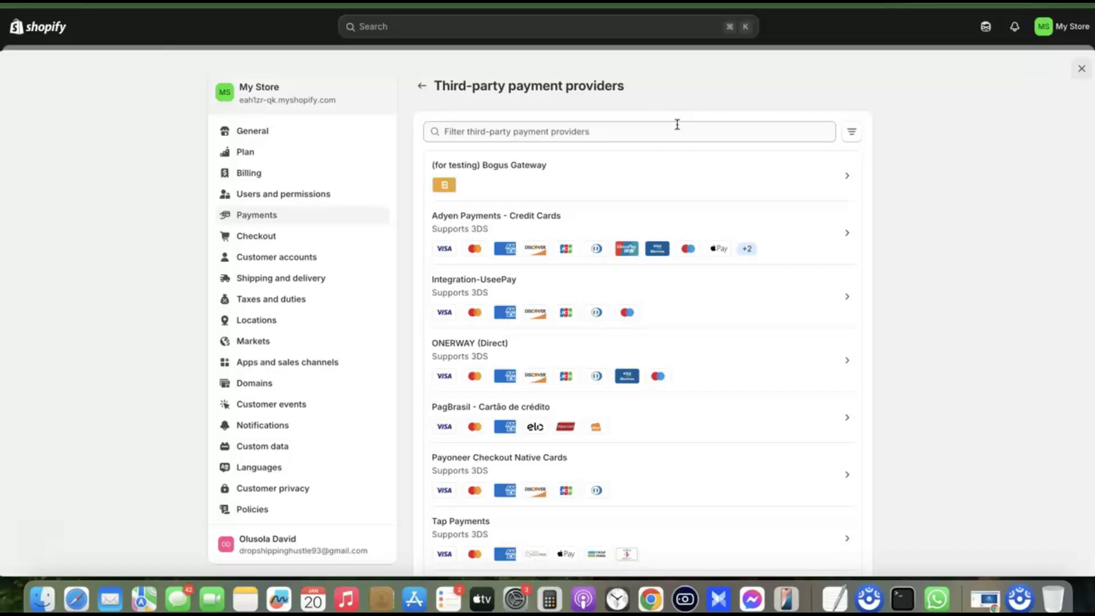
Filter the providers for Stripe and start setting up Stripe for the store.
left_click(673, 134)
type("Stripe")
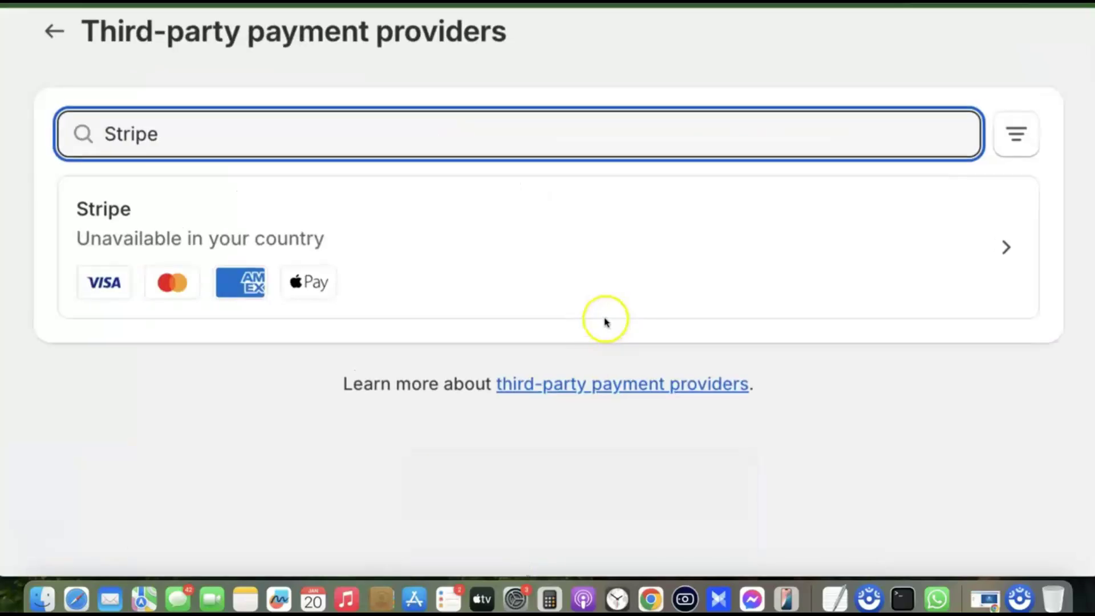
scroll(159, 220, "left", 3)
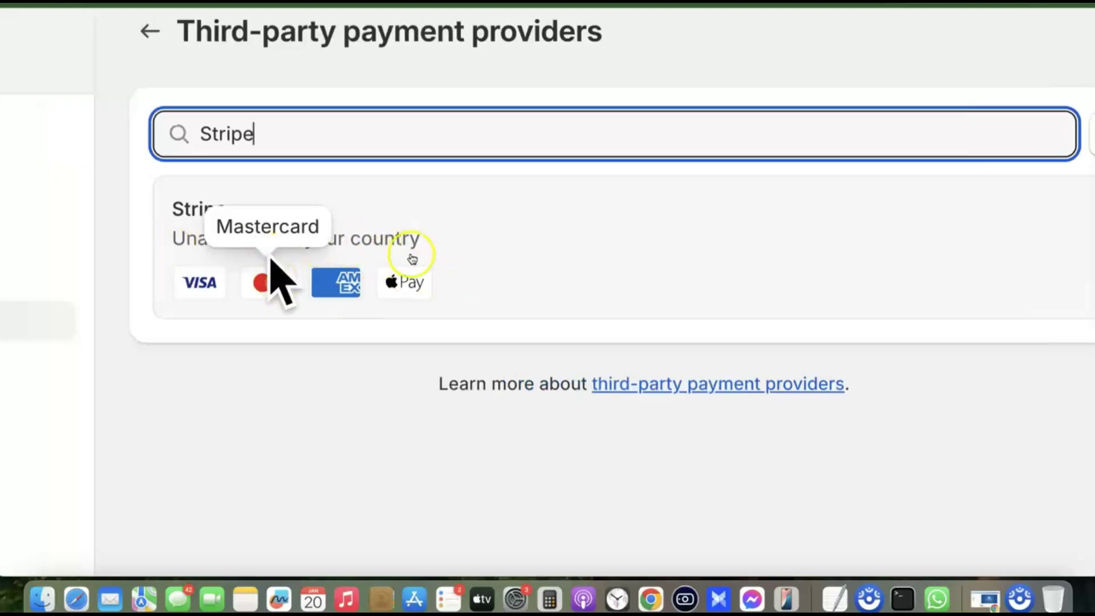
left_click(582, 223)
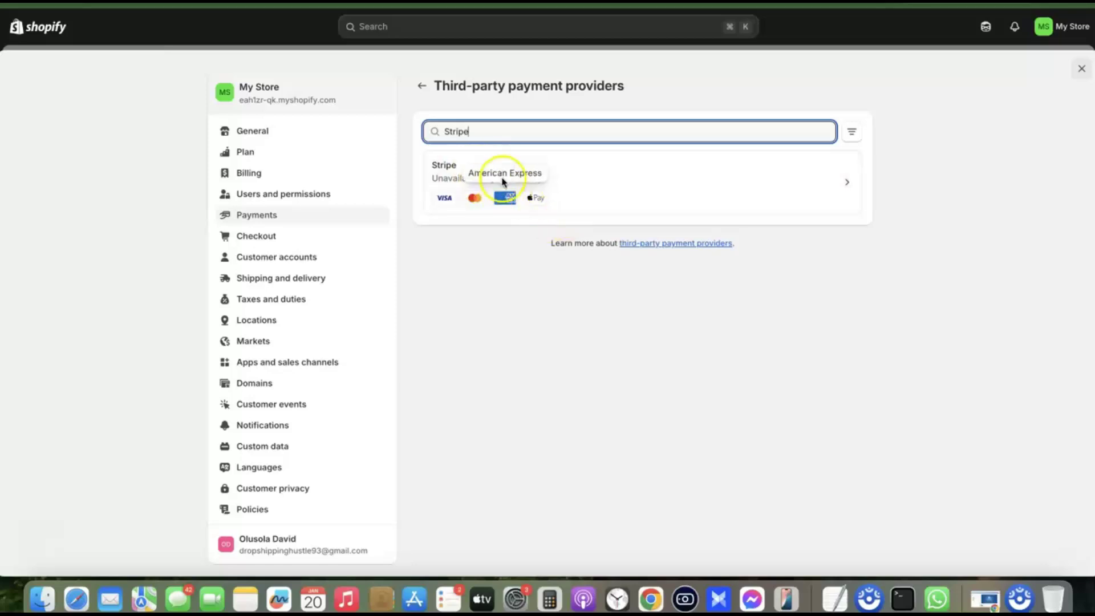
left_click(611, 178)
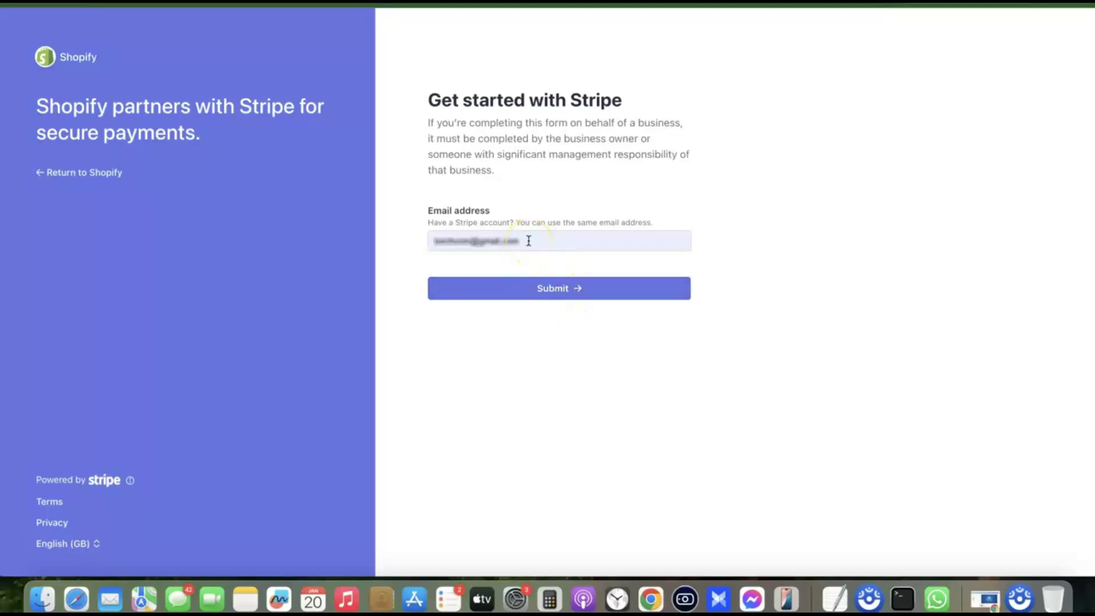
Sign in to Stripe with the saved credentials and connect the GoodsCastle Store account.
left_click(548, 289)
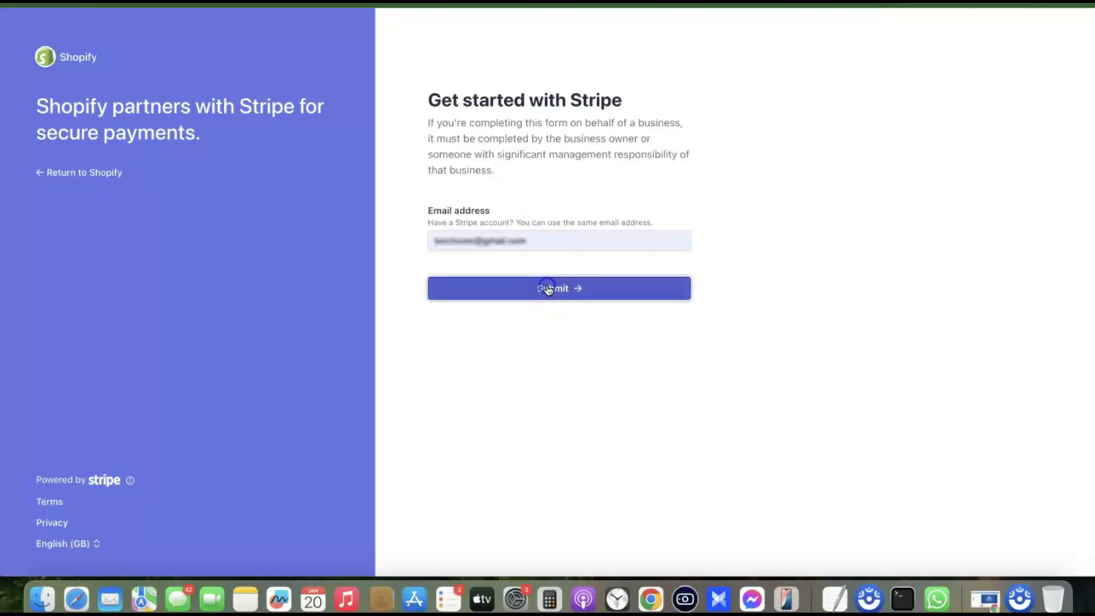
left_click(532, 219)
left_click(557, 248)
left_click(608, 220)
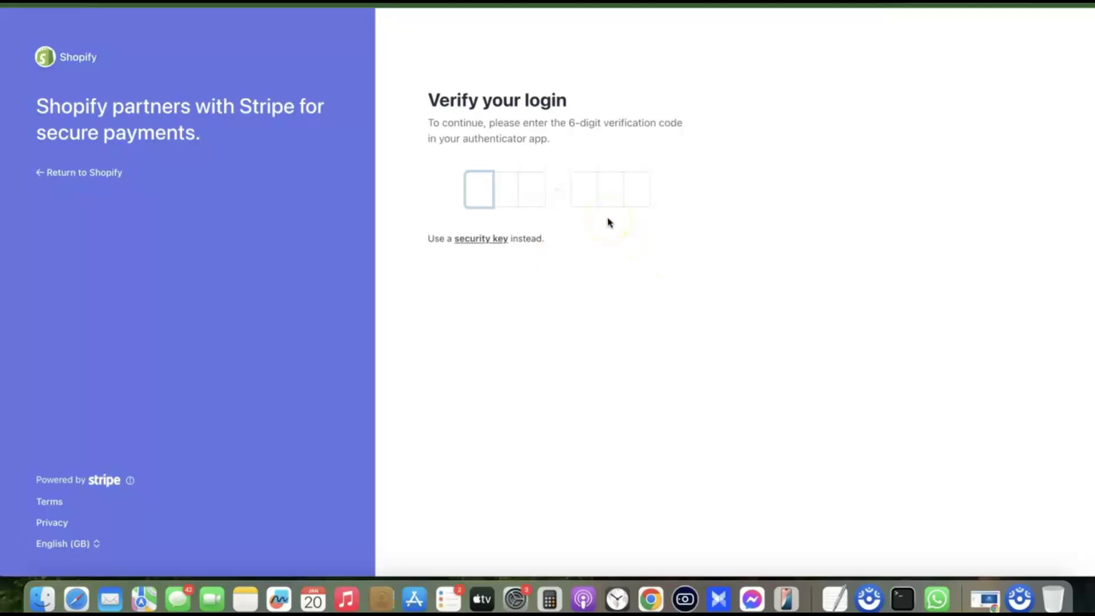
left_click(498, 252)
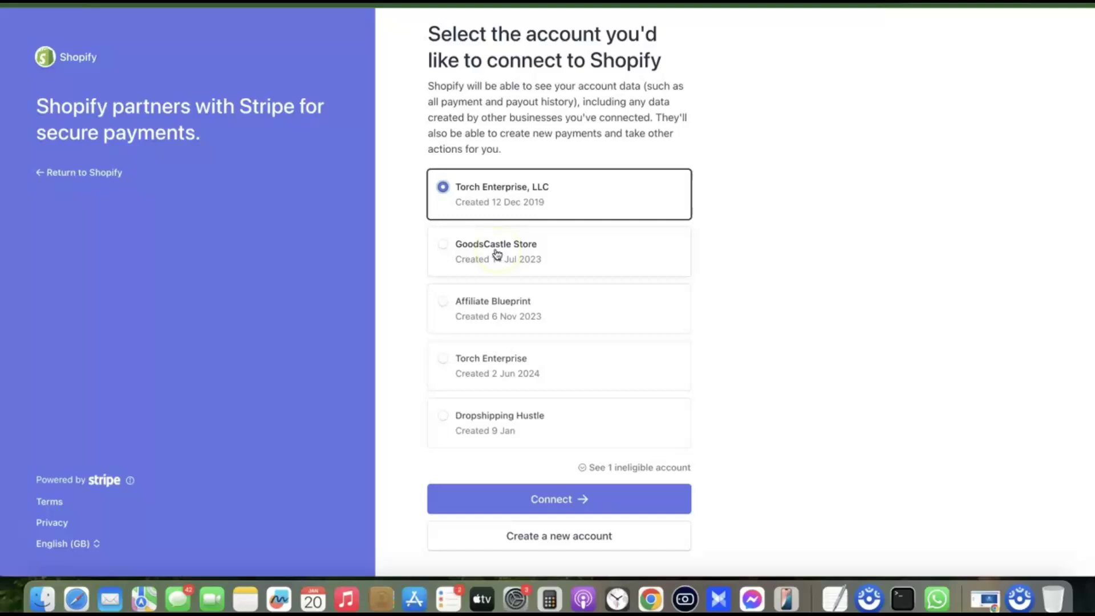
left_click(498, 251)
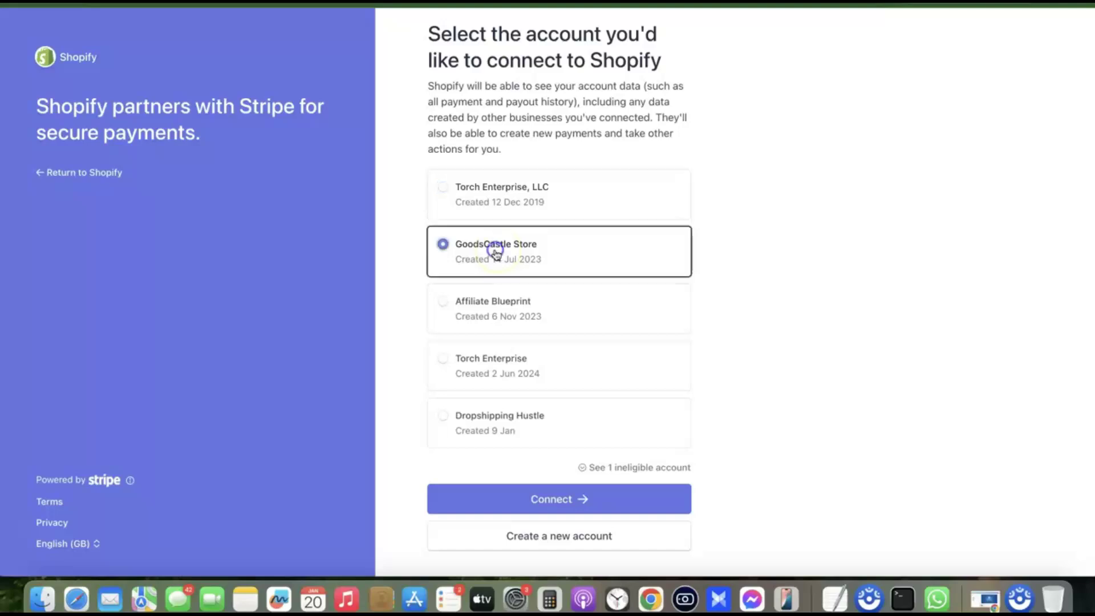
left_click(560, 498)
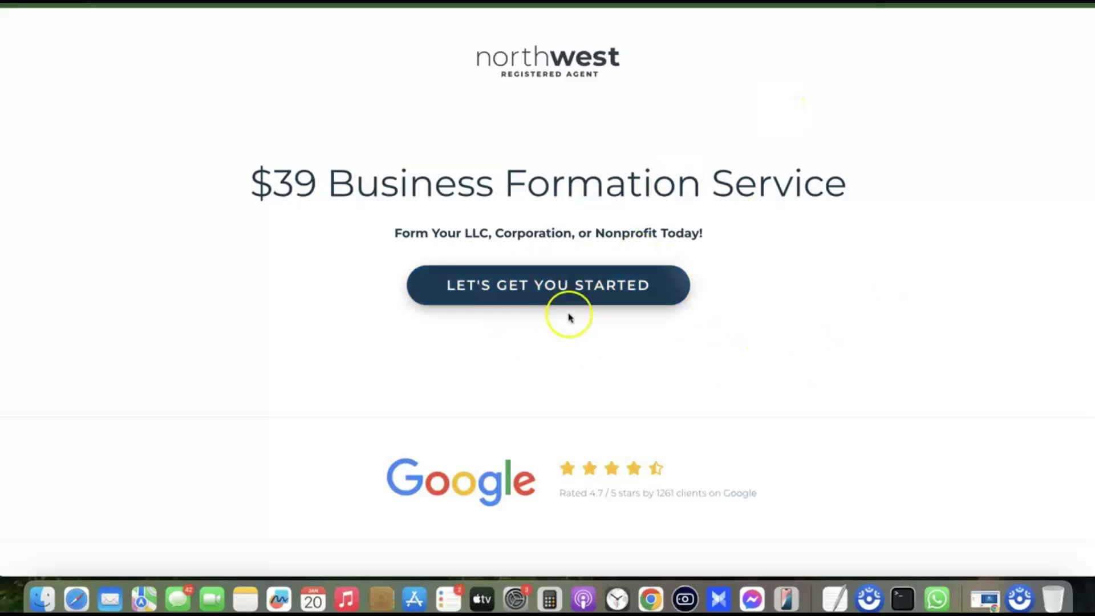
Start a Northwest Registered Agent formation order and choose LLC as the business type.
left_click(573, 293)
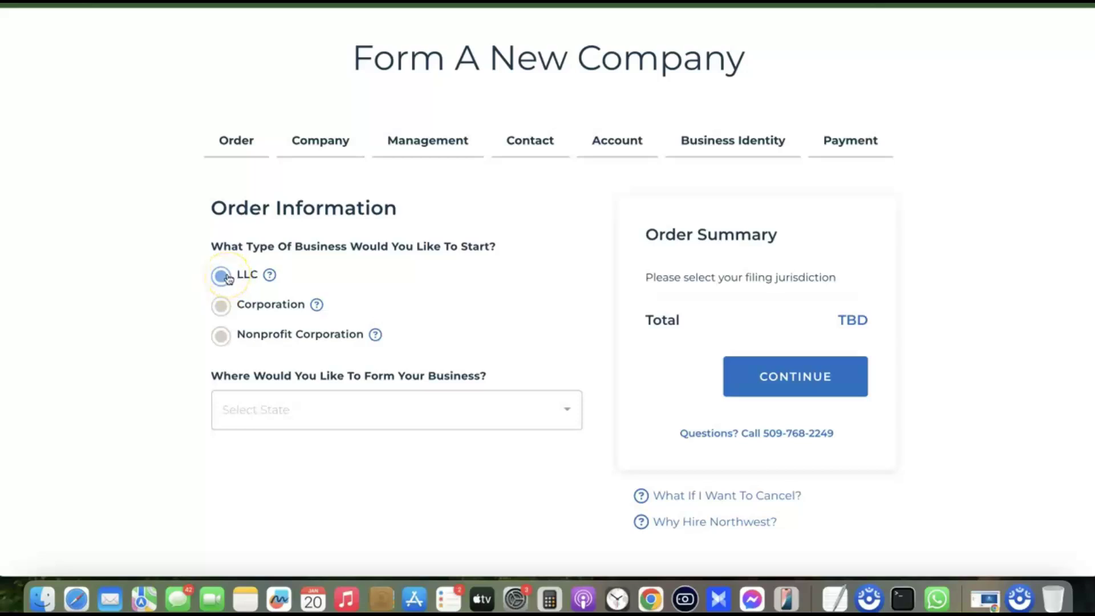
scroll(398, 523, "down", 1)
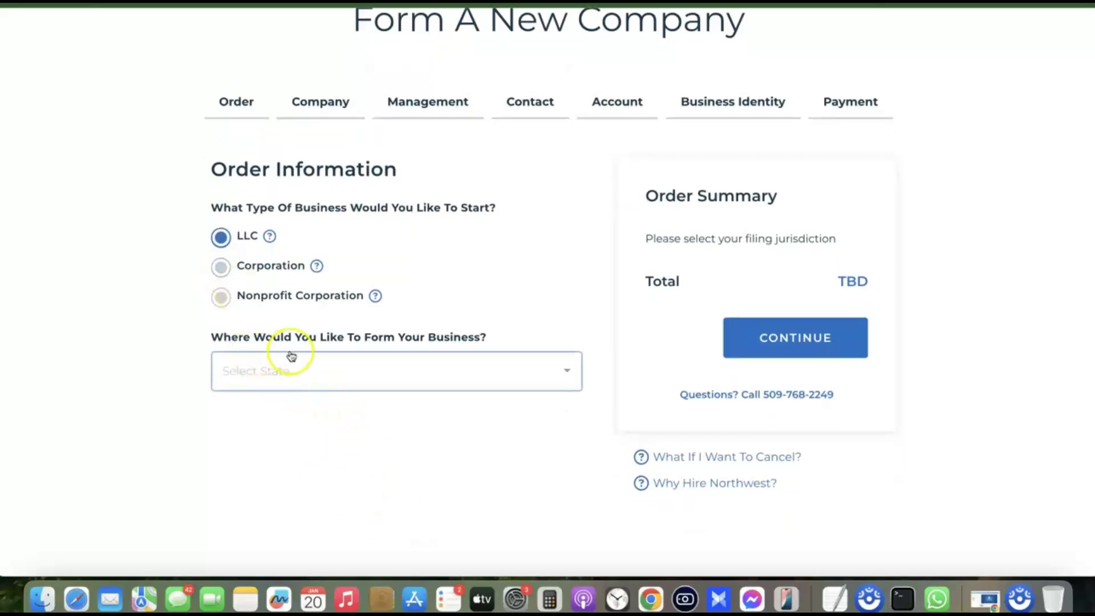
Pick New Mexico as the formation state, bringing the total to $116.00, and continue.
left_click(428, 361)
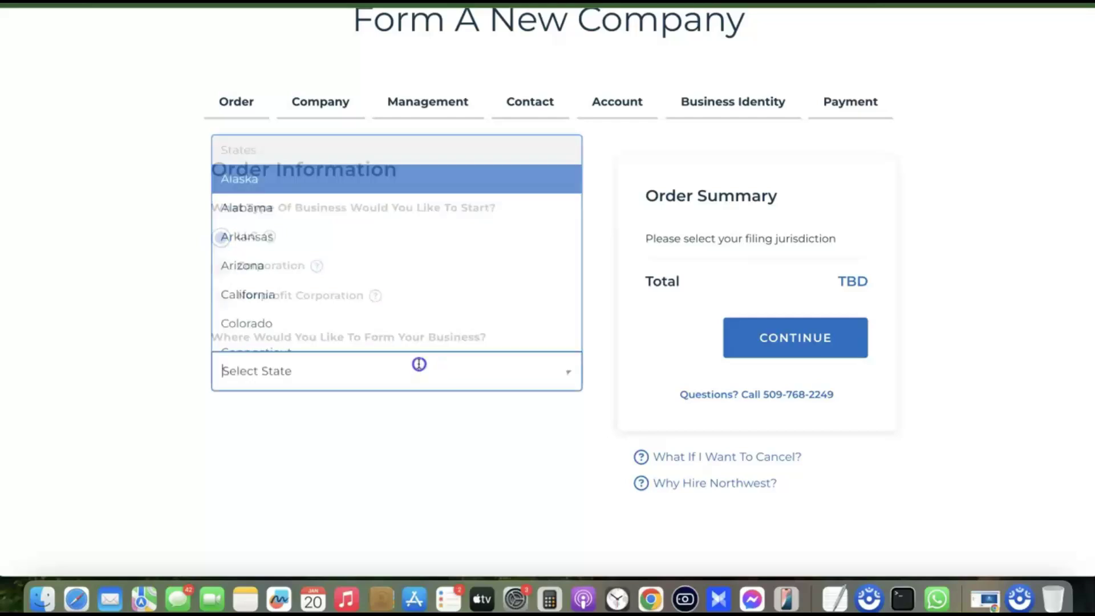
scroll(389, 292, "down", 3)
scroll(389, 293, "down", 10)
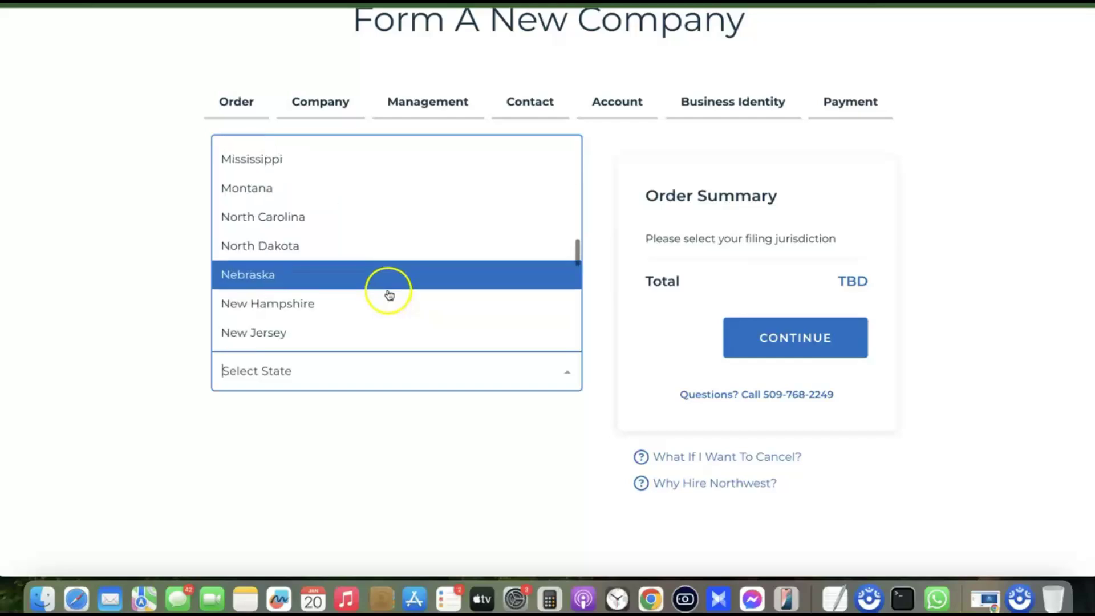
scroll(389, 294, "up", 3)
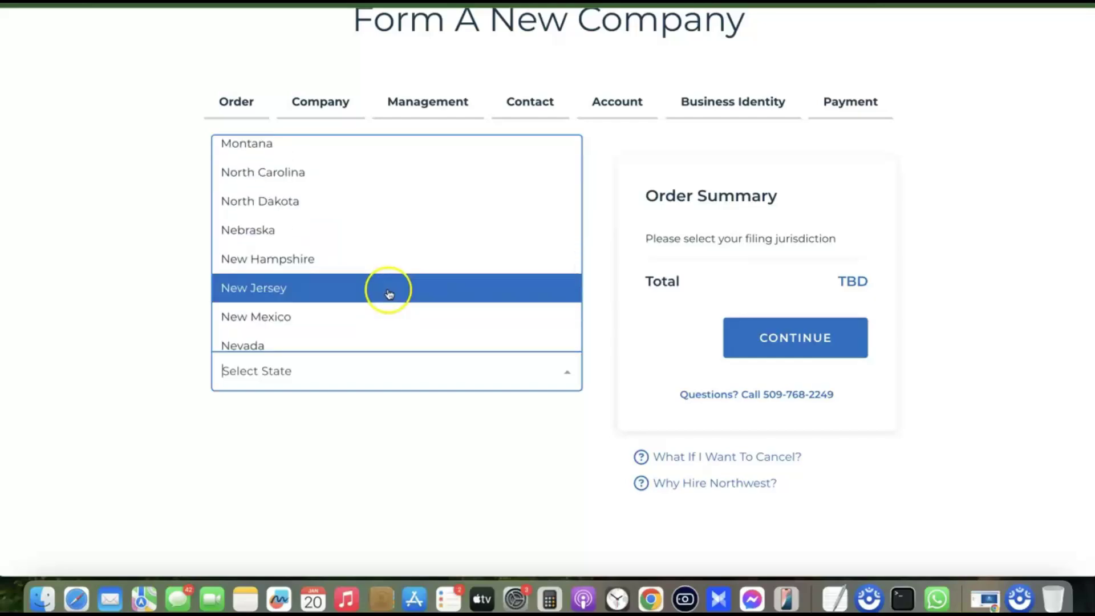
scroll(388, 294, "up", 2)
scroll(387, 300, "down", 2)
scroll(385, 296, "down", 2)
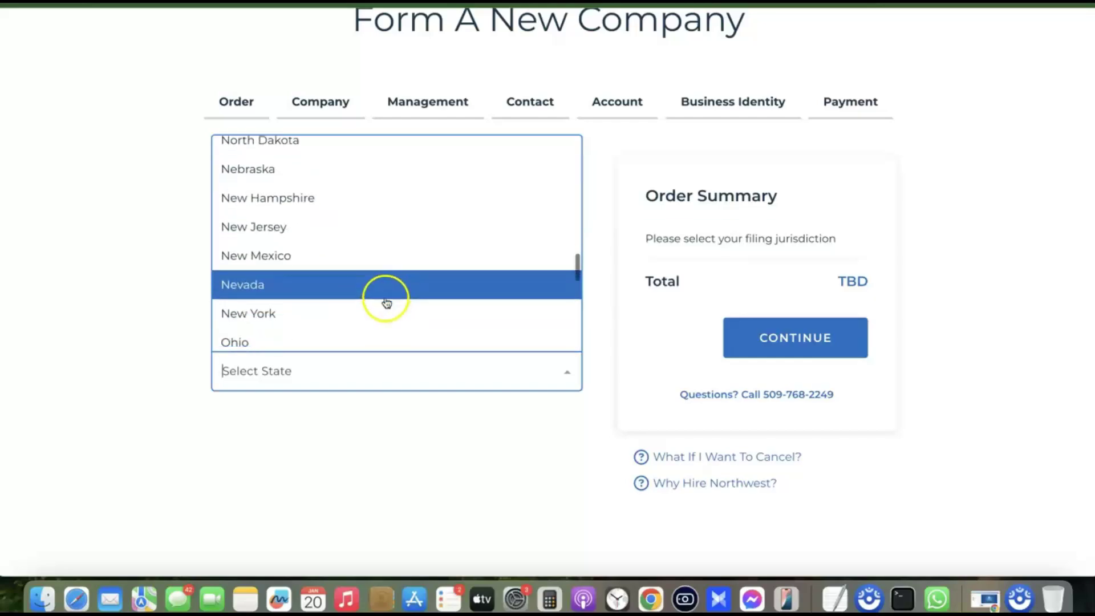
left_click(350, 264)
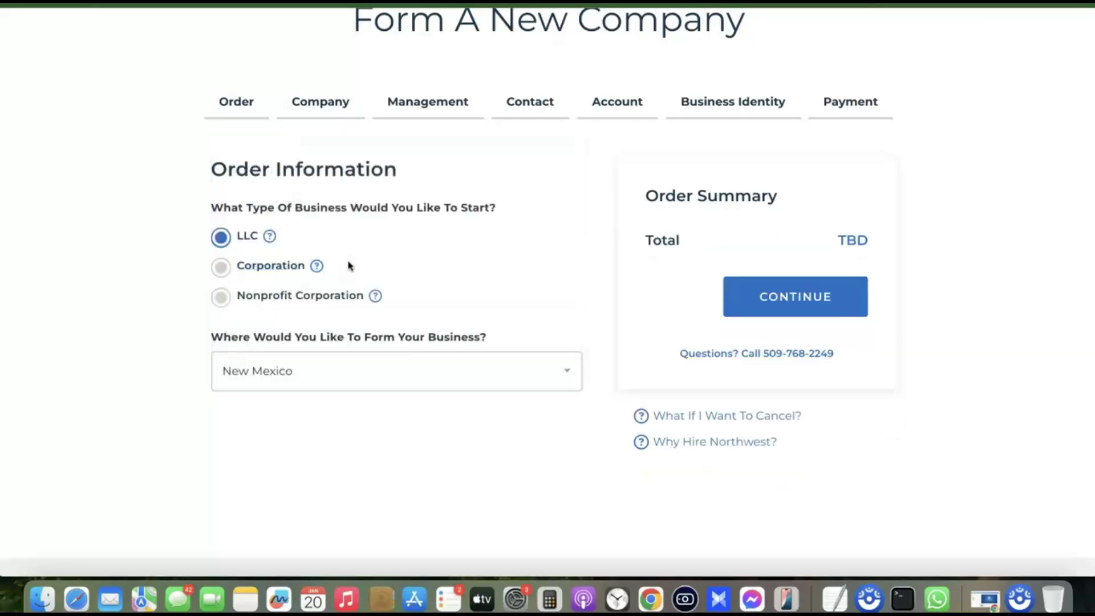
scroll(648, 251, "down", 2)
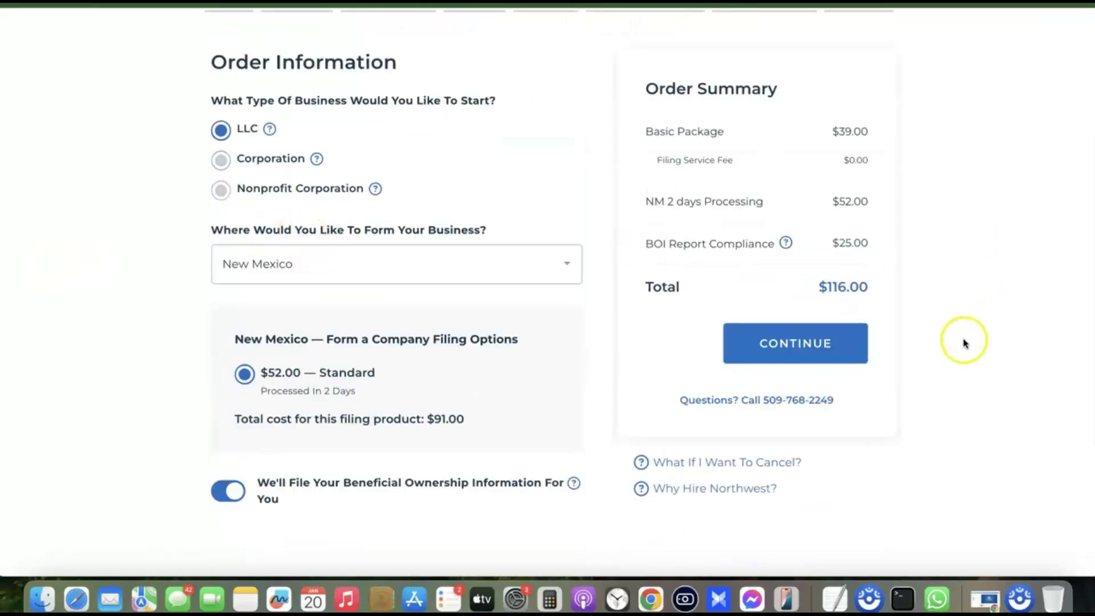
left_click(806, 324)
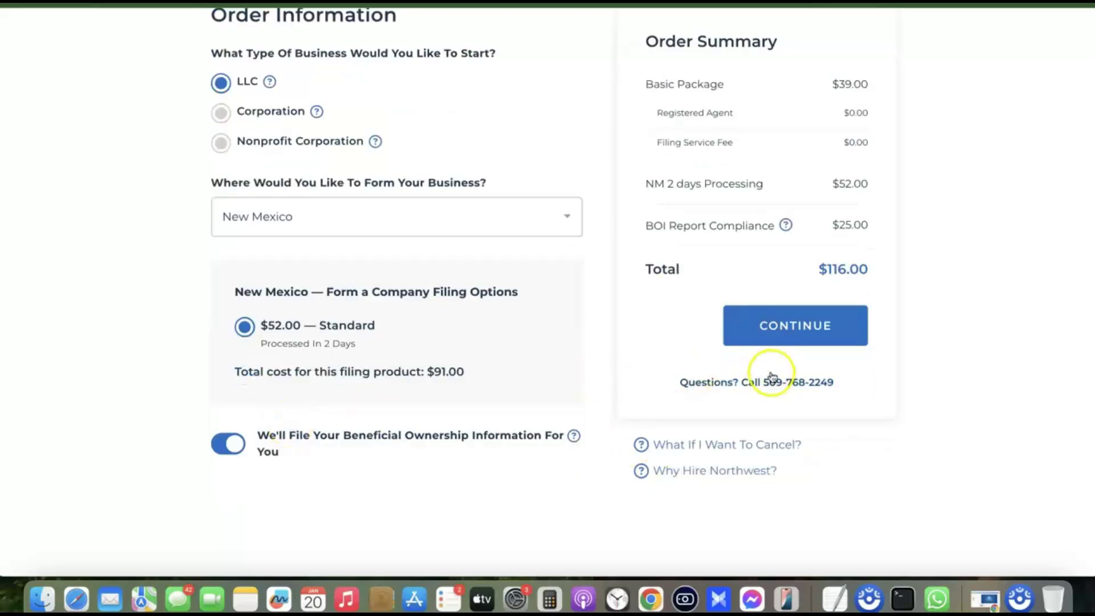